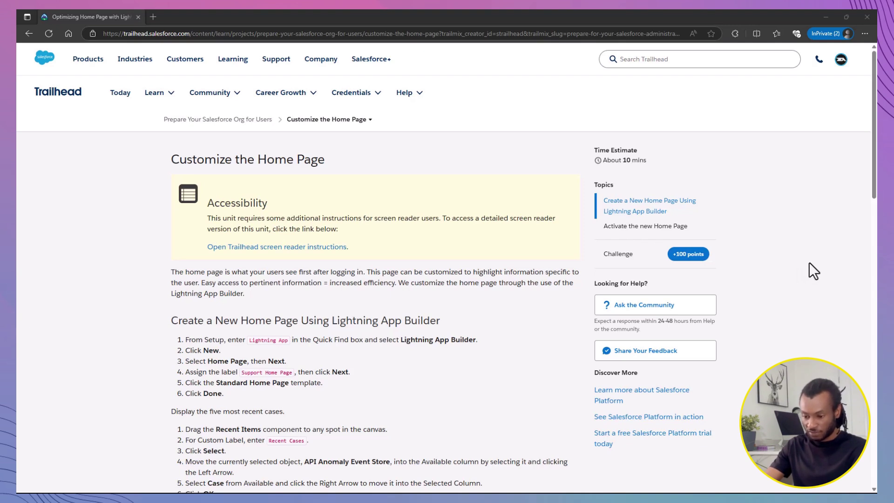
# Step: Scroll through the Customize the Home Page unit down to its Verify Step
pyautogui.scroll(-15, 810, 262)
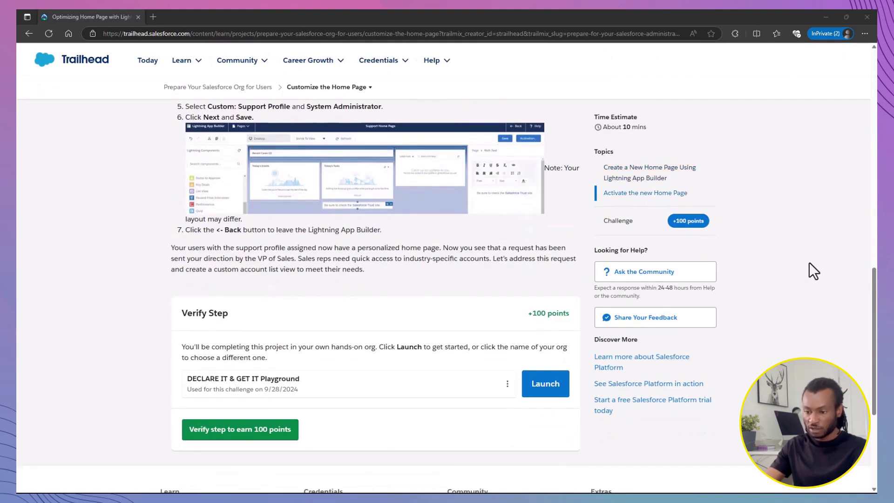
pyautogui.scroll(-3, 809, 262)
pyautogui.scroll(1, 809, 262)
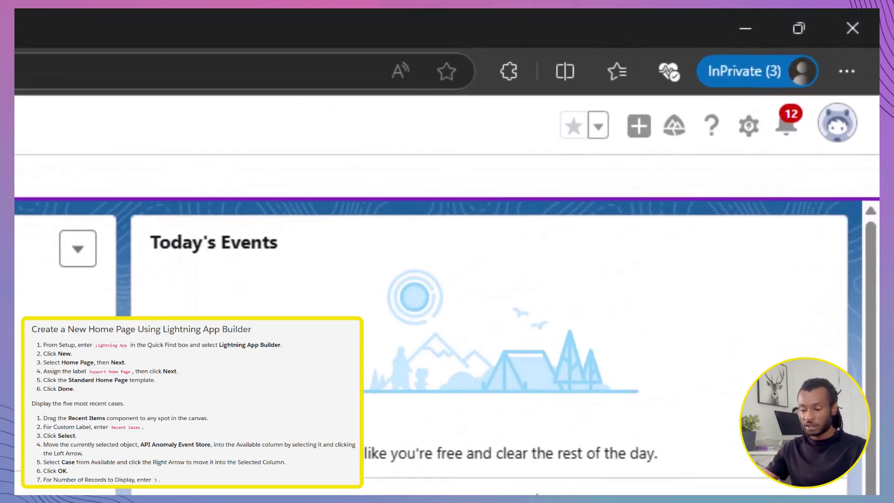
# Step: Go to Setup and open Lightning App Builder via Quick Find 'lightning app'
pyautogui.click(814, 66)
pyautogui.click(579, 300)
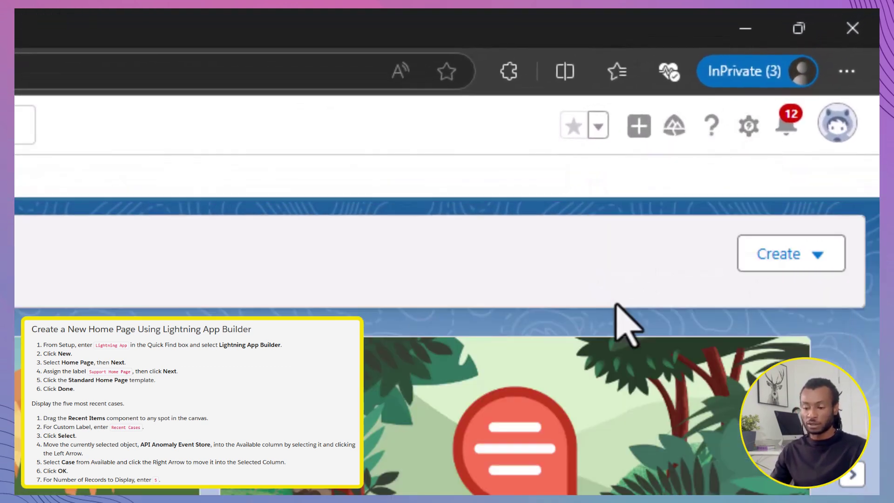
pyautogui.write('lightning app')
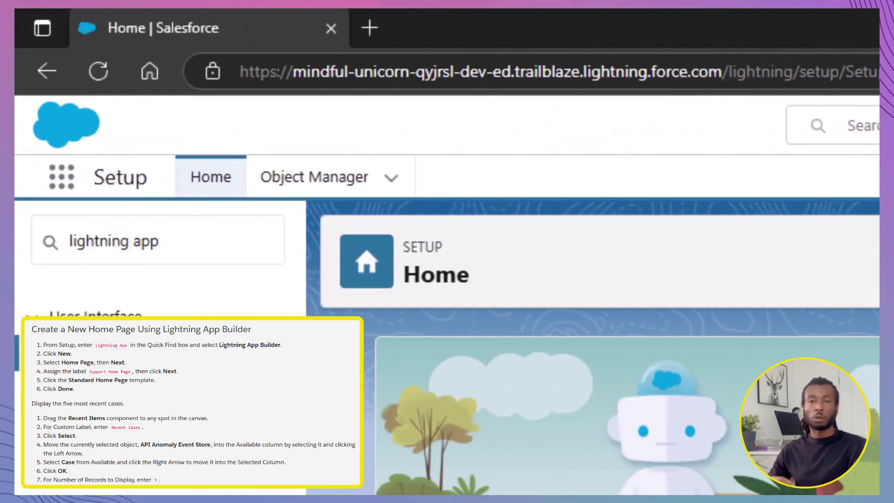
pyautogui.click(149, 354)
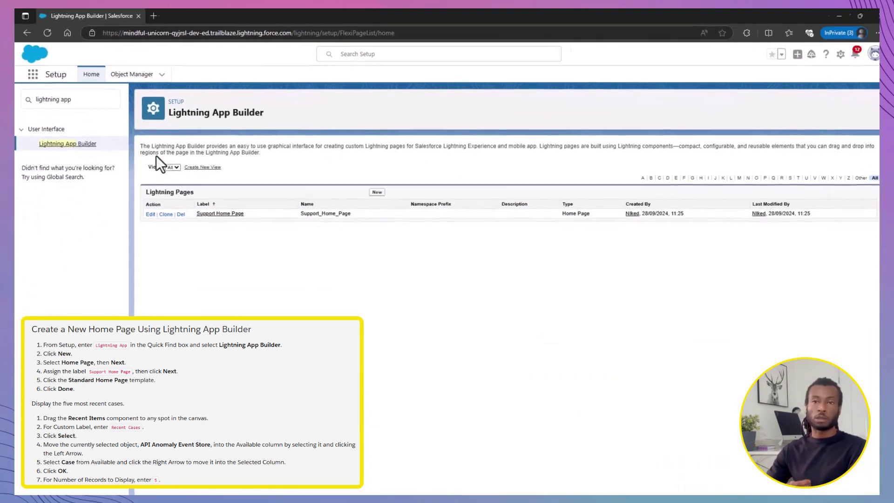
# Step: Create a Home Page labelled 'Support Home Page' on the Standard Home Page template
pyautogui.click(377, 193)
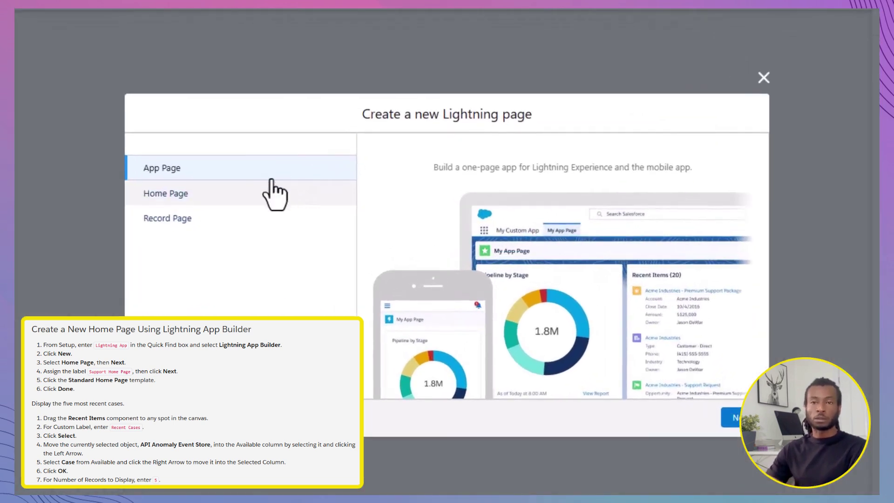
pyautogui.click(210, 199)
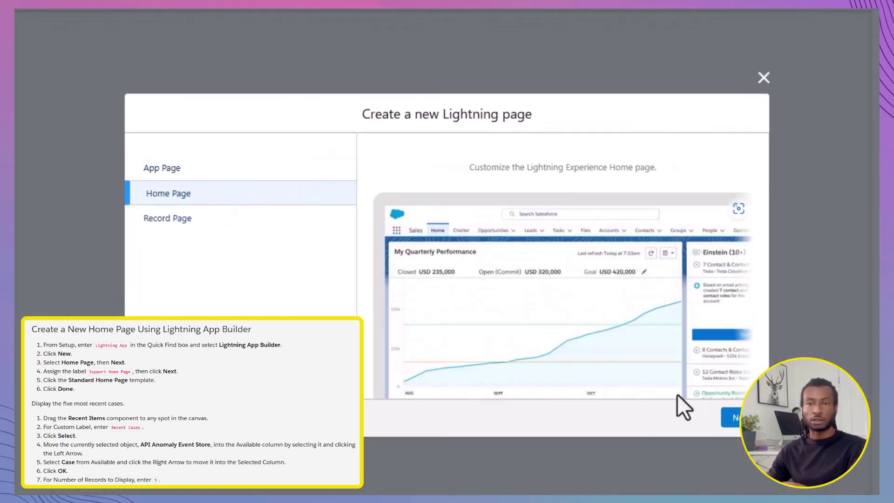
pyautogui.click(735, 419)
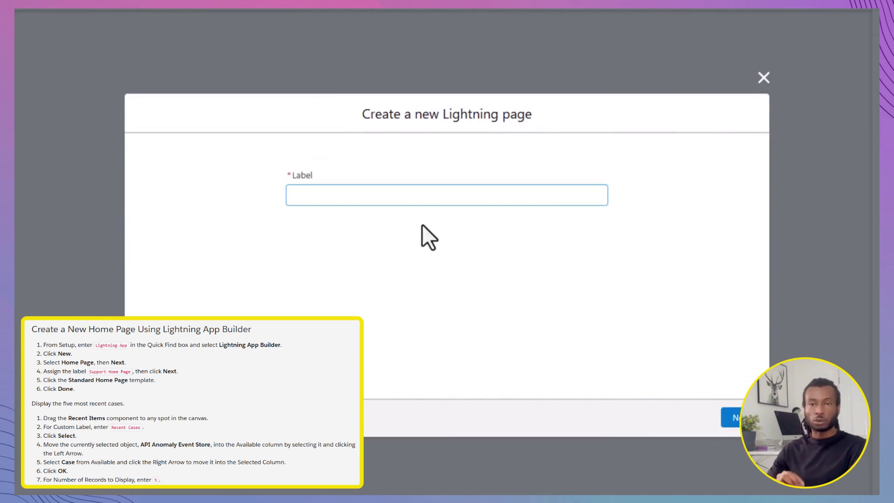
pyautogui.write('Suppo')
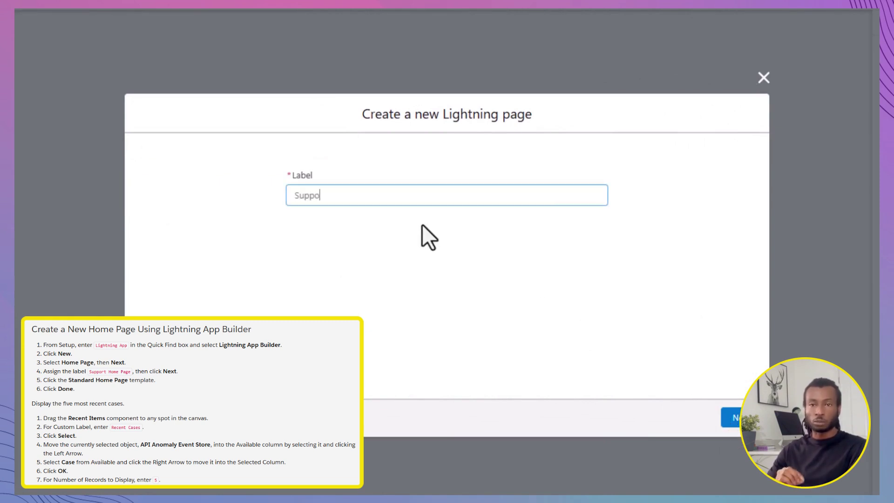
pyautogui.write('rt Home Page')
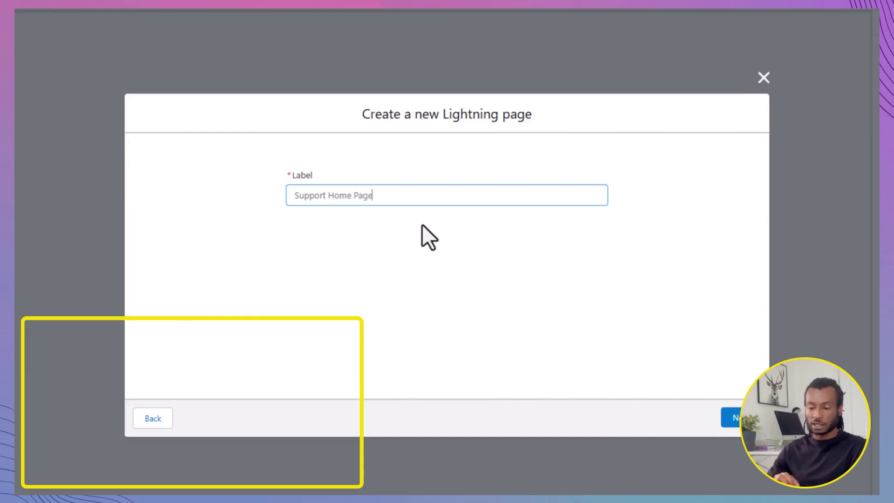
pyautogui.press('Return')
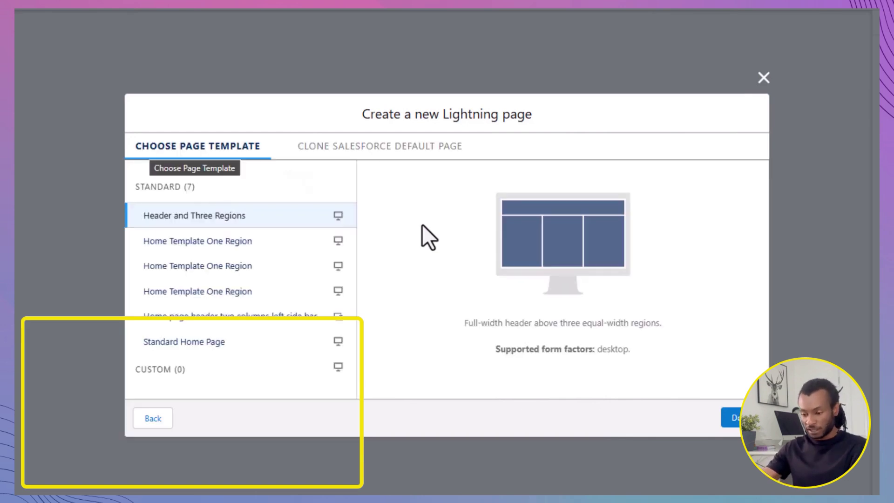
pyautogui.click(194, 344)
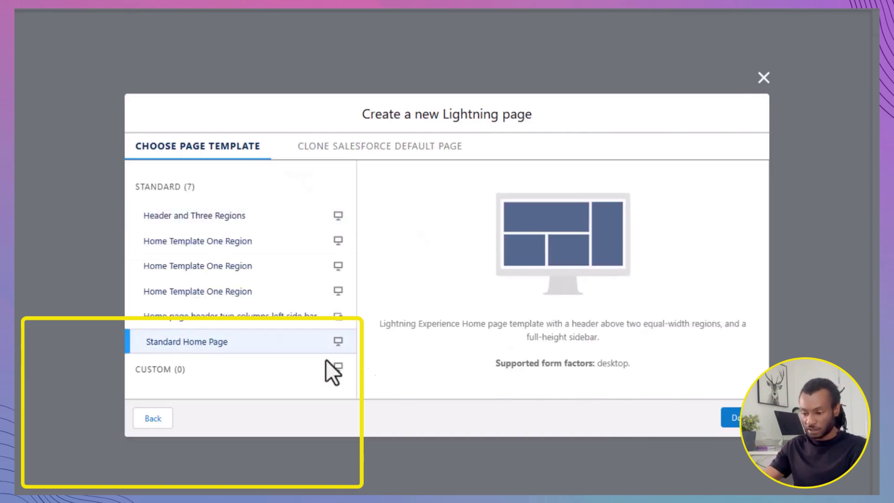
pyautogui.click(738, 417)
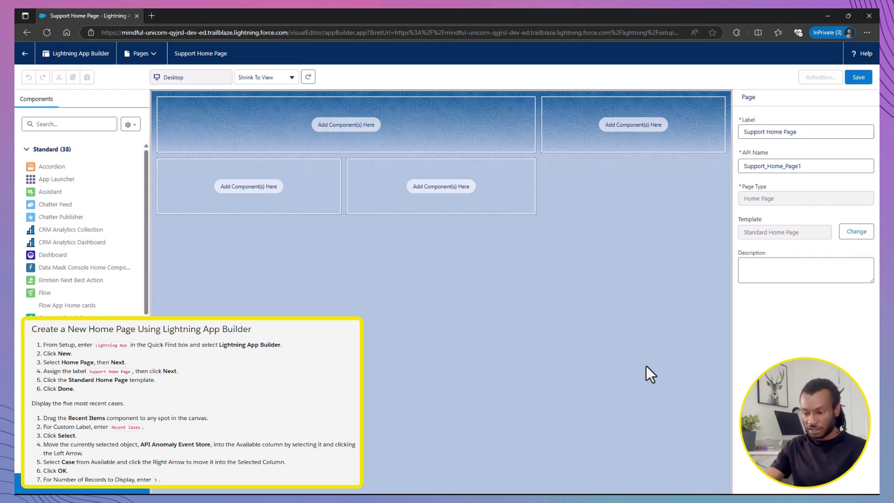
# Step: Place a Recent Items component top-left and relabel it 'Recent Case'
pyautogui.scroll(-5, 82, 233)
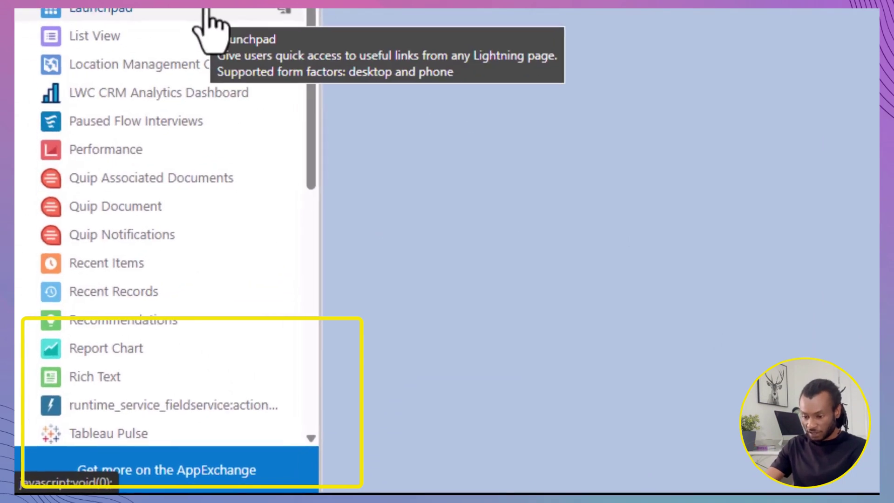
pyautogui.moveTo(107, 264); pyautogui.dragTo(278, 121)
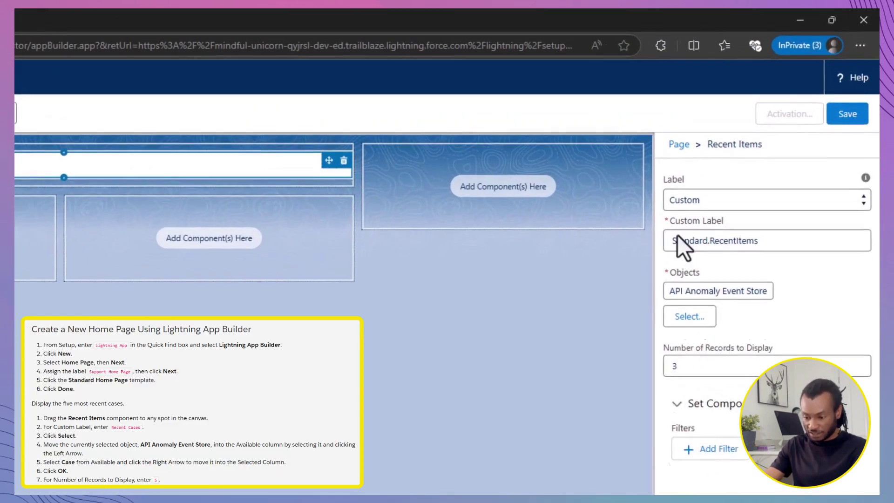
pyautogui.moveTo(774, 241); pyautogui.dragTo(621, 232)
pyautogui.write('R')
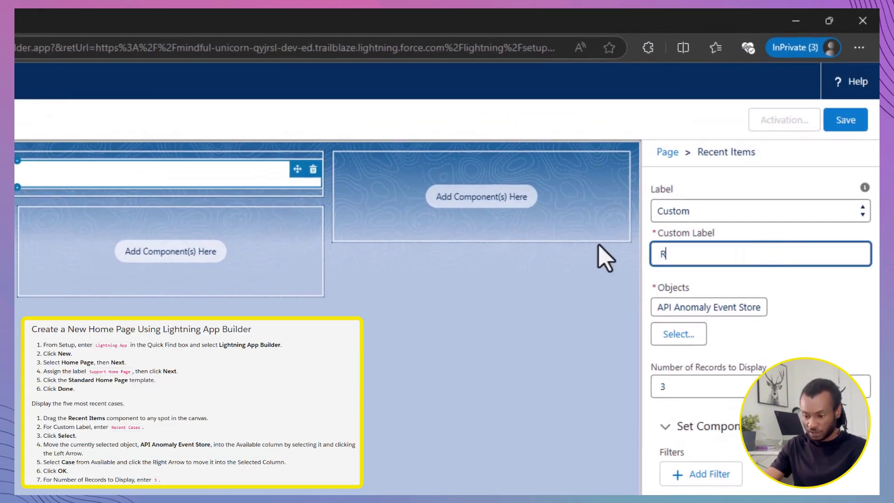
pyautogui.write('ecent Cases')
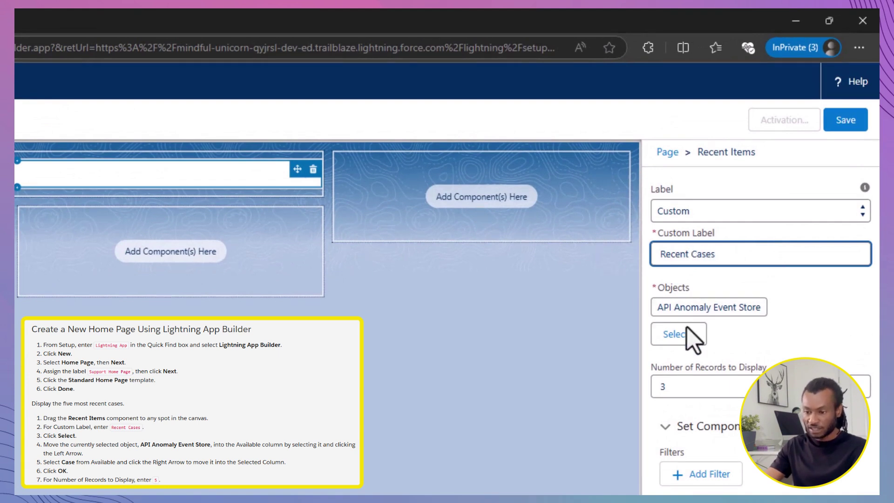
# Step: Swap API Anomaly Event Store for Case and show 5 records
pyautogui.click(678, 334)
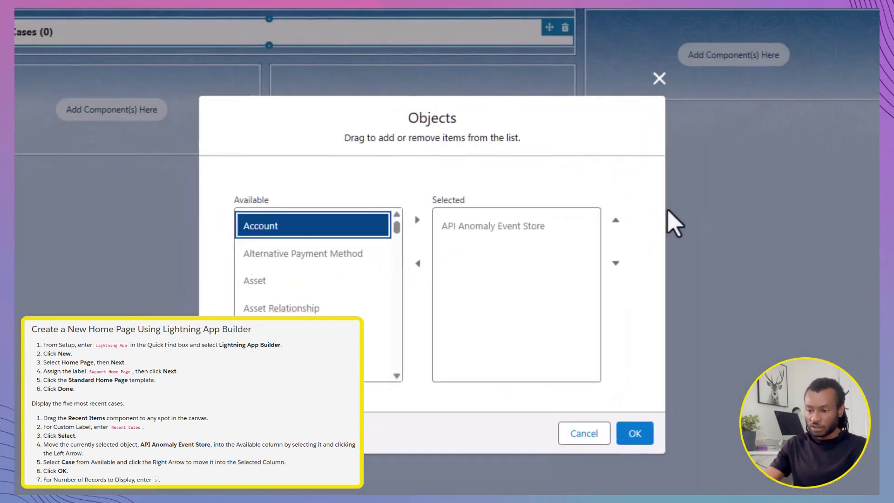
pyautogui.click(468, 227)
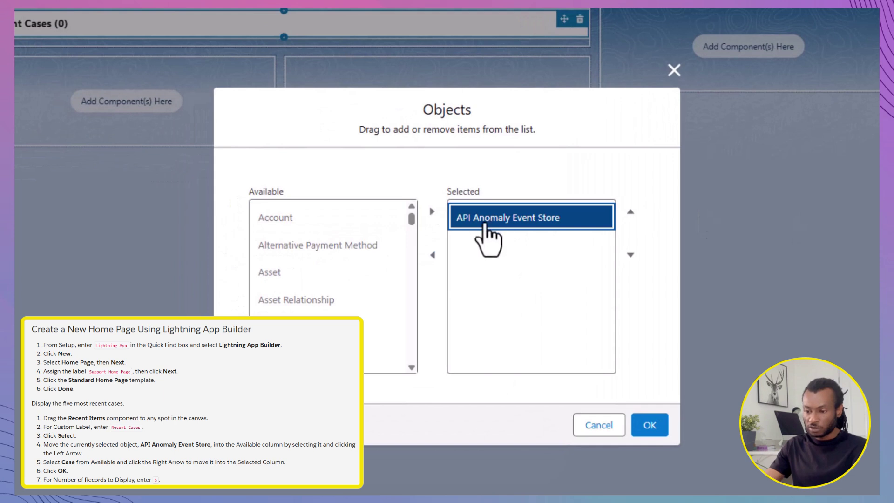
pyautogui.click(418, 264)
pyautogui.scroll(-10, 385, 281)
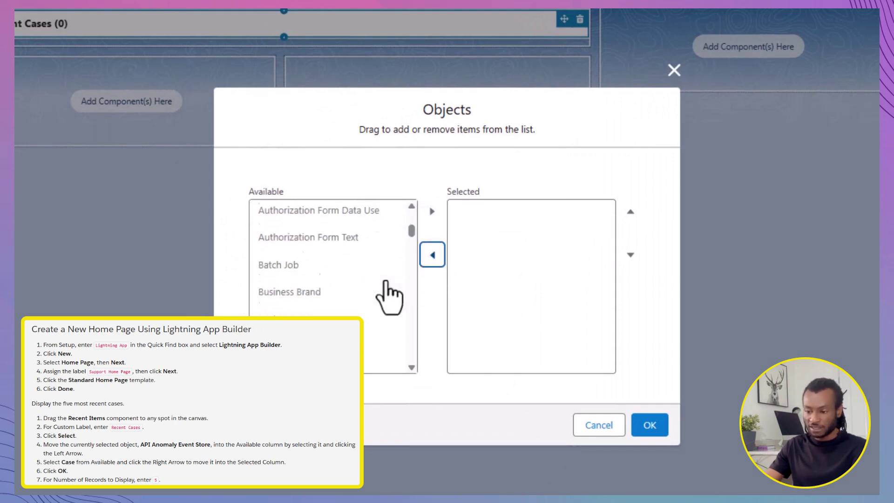
pyautogui.click(375, 288)
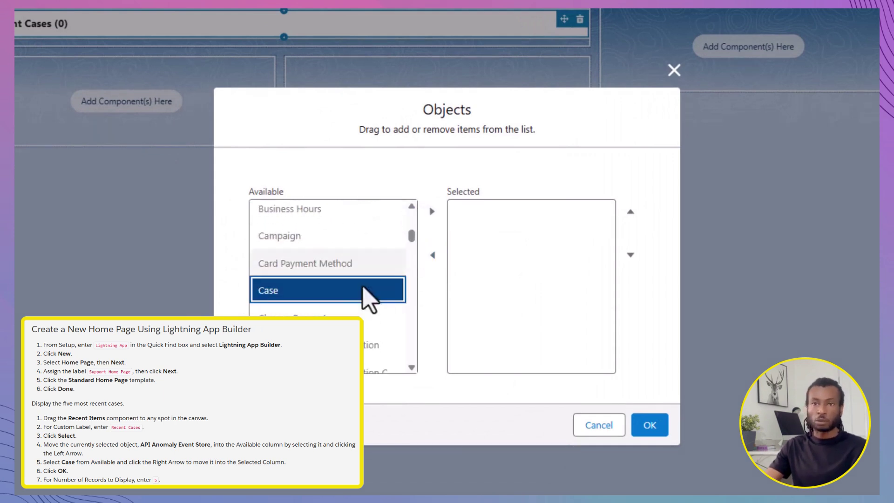
pyautogui.click(432, 212)
pyautogui.click(652, 435)
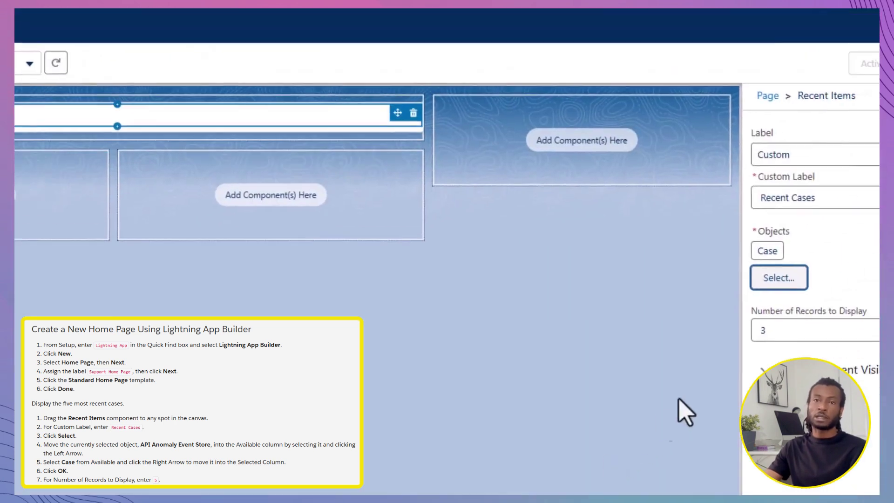
pyautogui.click(697, 386)
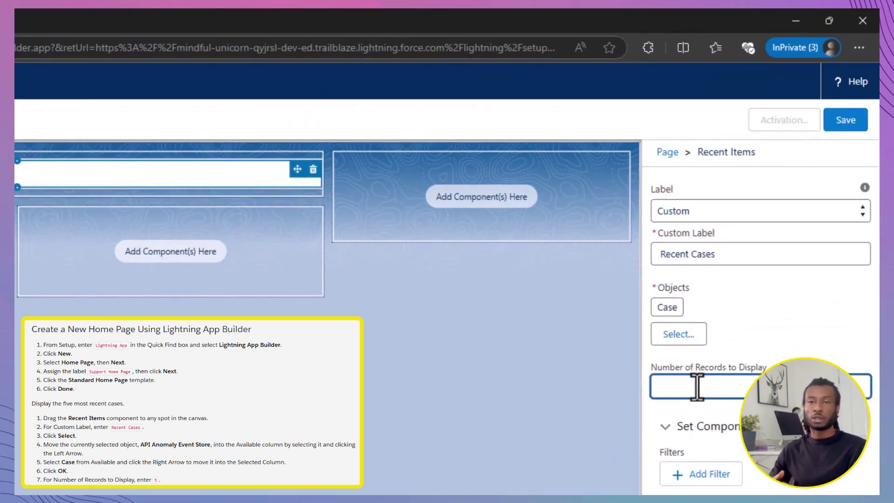
pyautogui.write('5')
pyautogui.click(574, 427)
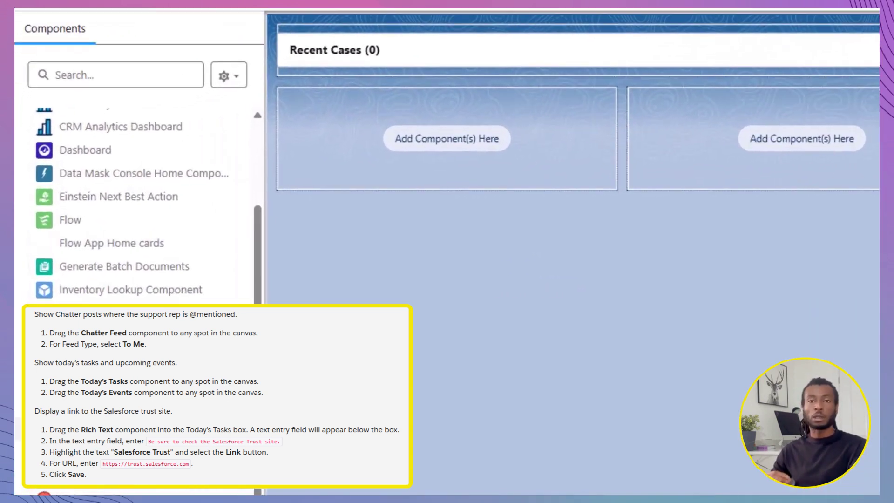
# Step: Add a Chatter Feed below Recent Cases with Feed Type set to To Me
pyautogui.scroll(3, 75, 226)
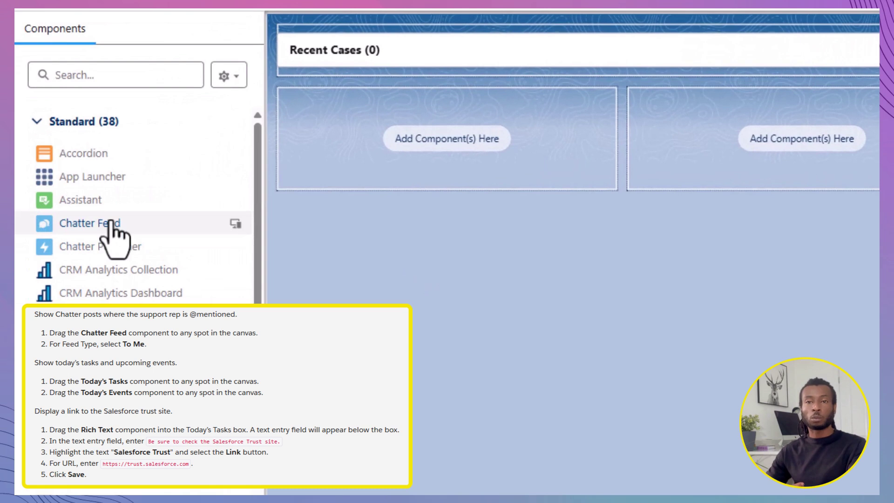
pyautogui.moveTo(112, 224); pyautogui.dragTo(405, 139)
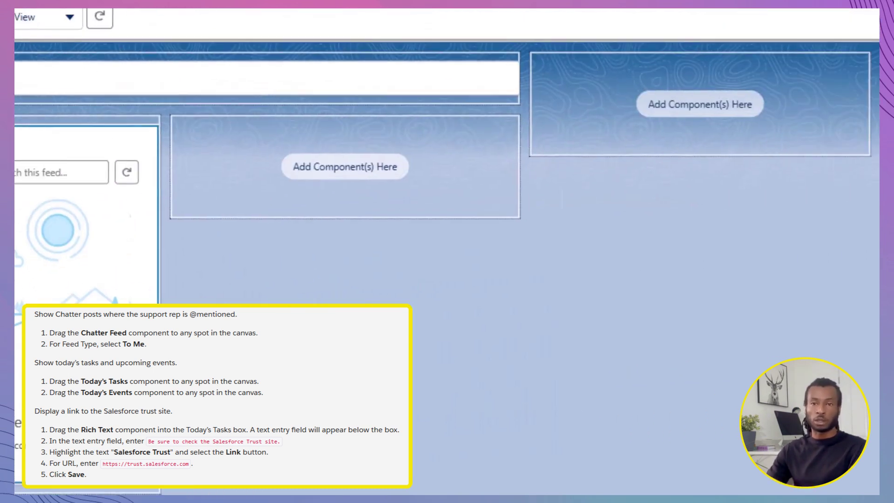
pyautogui.click(706, 176)
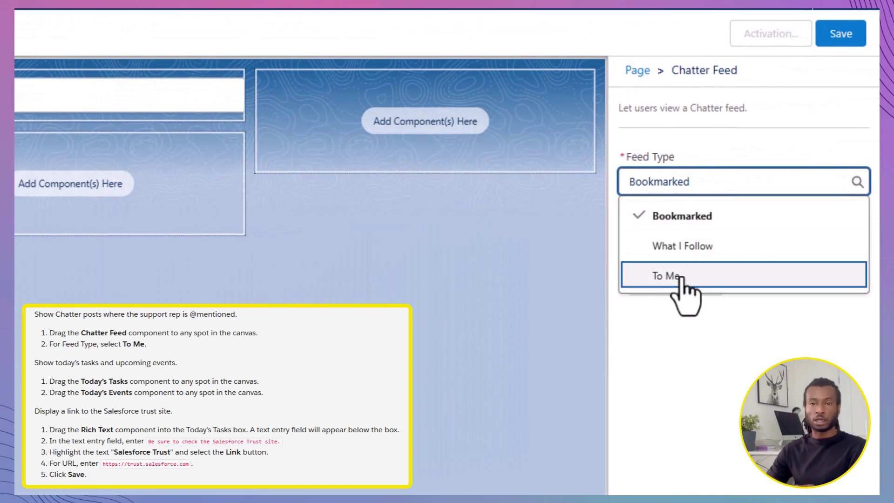
pyautogui.click(680, 278)
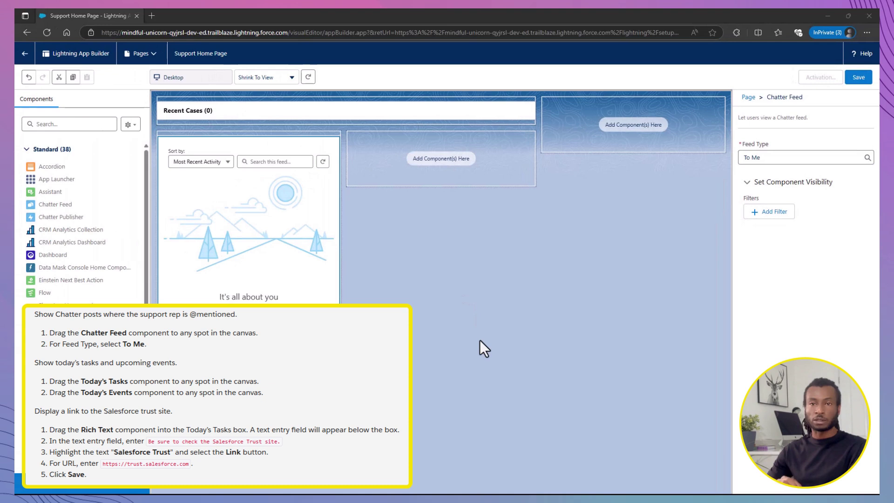
pyautogui.scroll(-5, 42, 328)
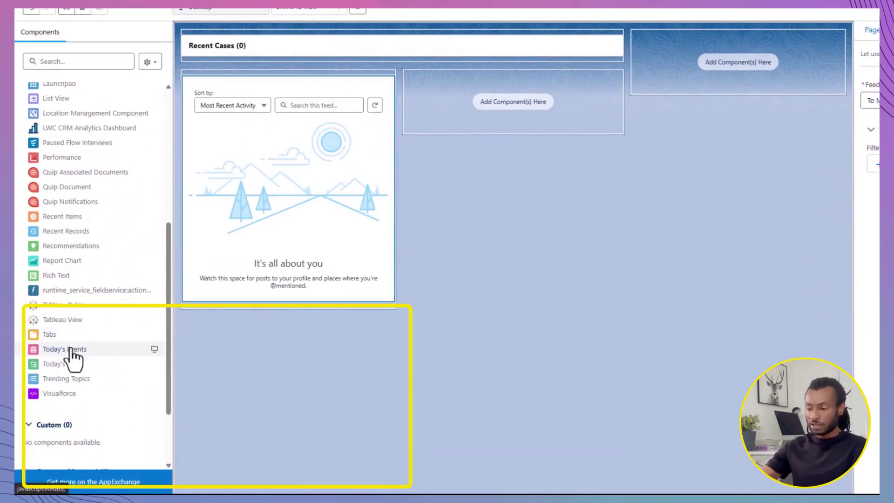
# Step: Put Today's Tasks in the middle column, Today's Events on the right, and Rich Text above Tasks
pyautogui.moveTo(80, 366); pyautogui.dragTo(524, 105)
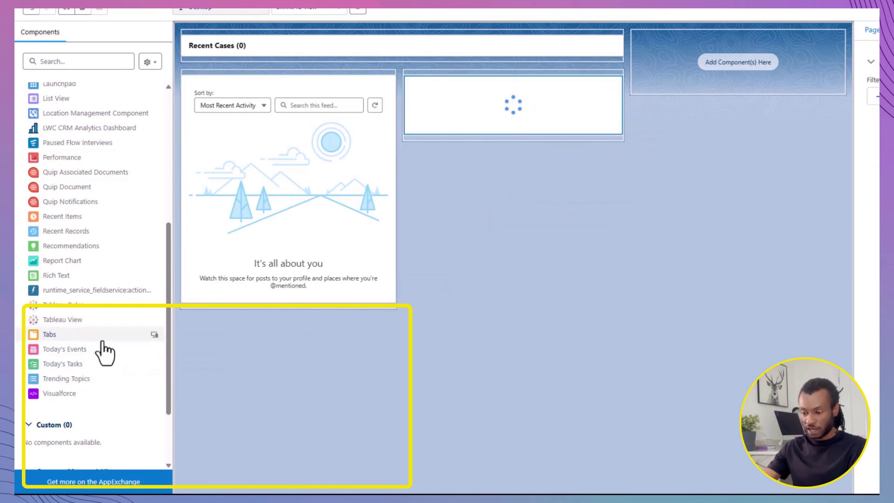
pyautogui.moveTo(95, 349); pyautogui.dragTo(722, 61)
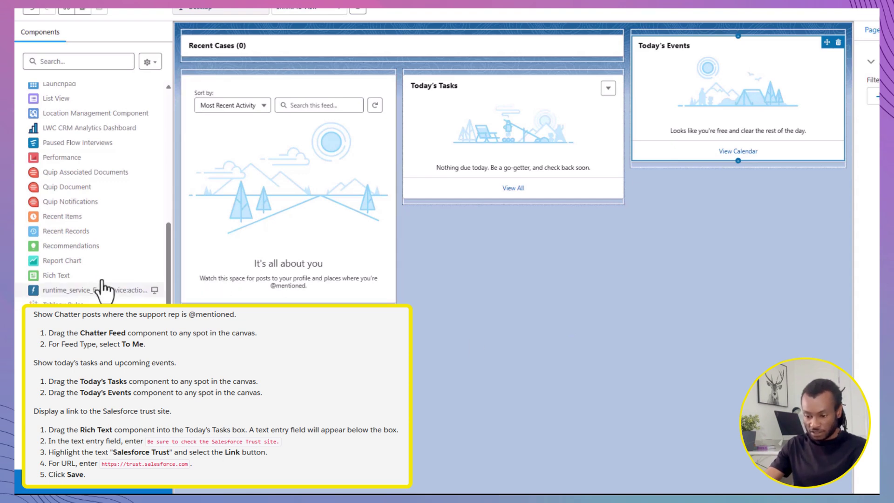
pyautogui.moveTo(86, 282); pyautogui.dragTo(513, 128)
# Step: Write 'BE sure to check the Salesforce Trust Site' and link 'Salesforce Trust' to trust.salesforce.com
pyautogui.click(760, 306)
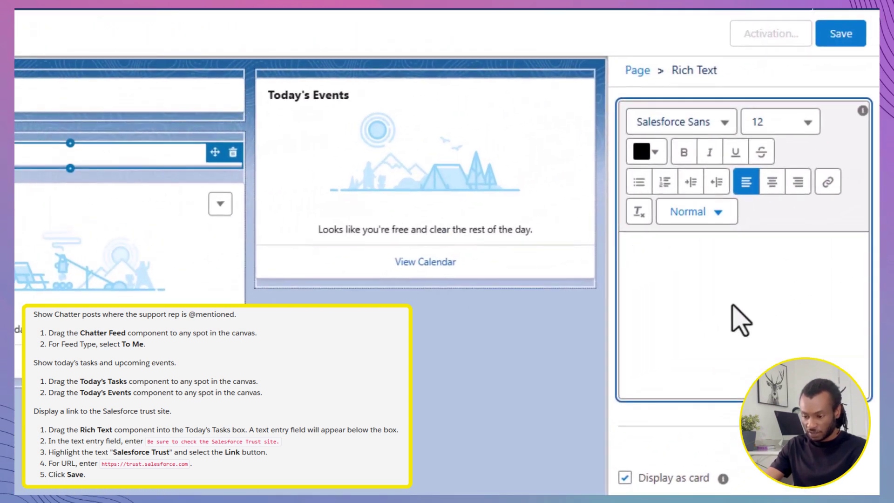
pyautogui.write('BE sure to check')
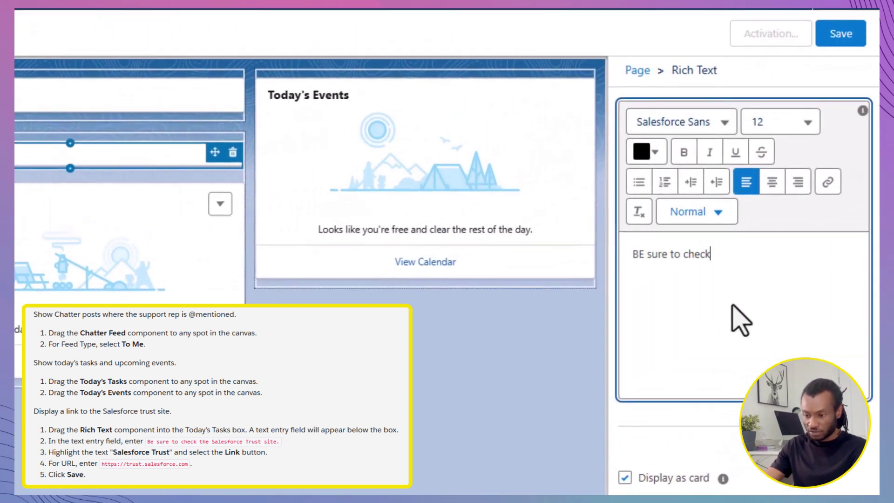
pyautogui.write(' the Salesf')
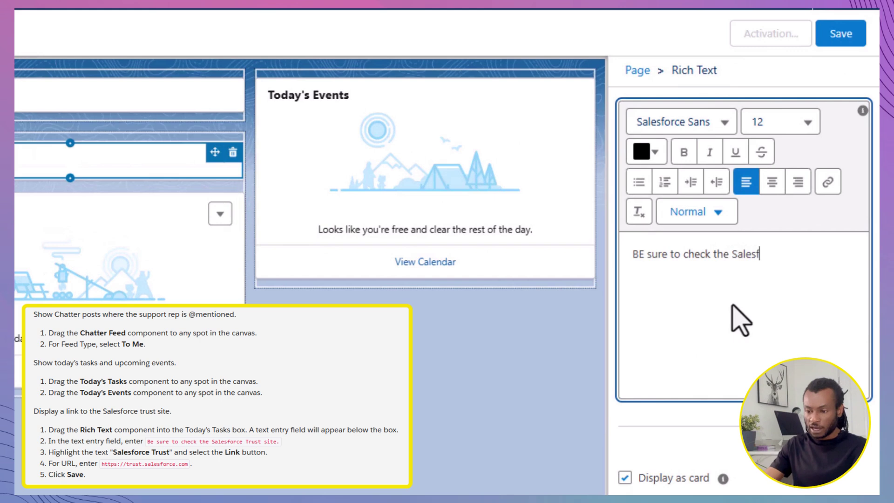
pyautogui.write('orce Trust Site')
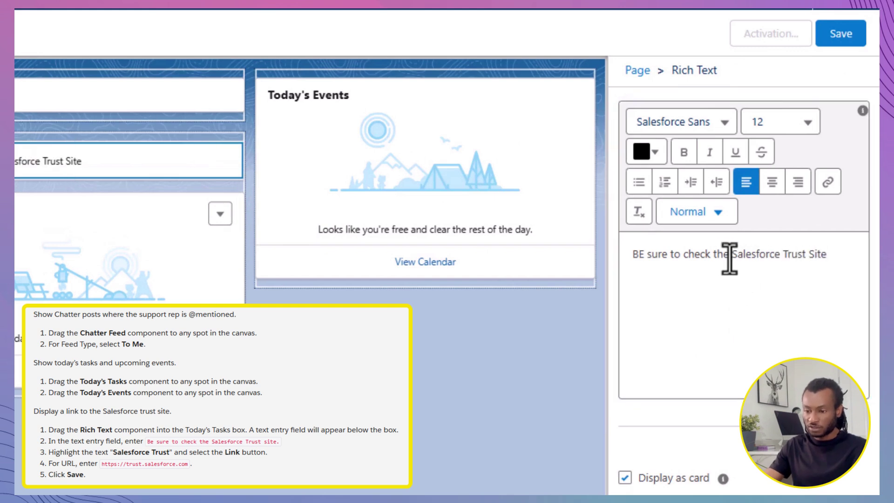
pyautogui.moveTo(732, 256); pyautogui.dragTo(808, 273)
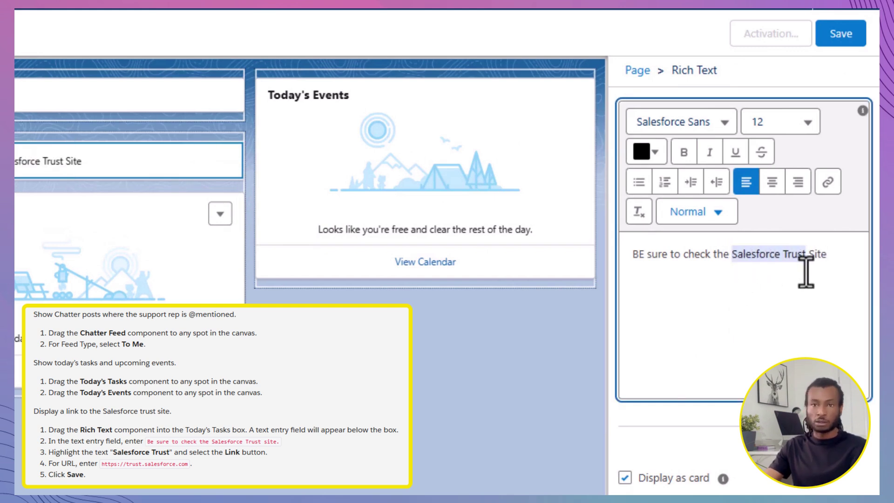
pyautogui.click(828, 182)
pyautogui.write('trust.salesforce')
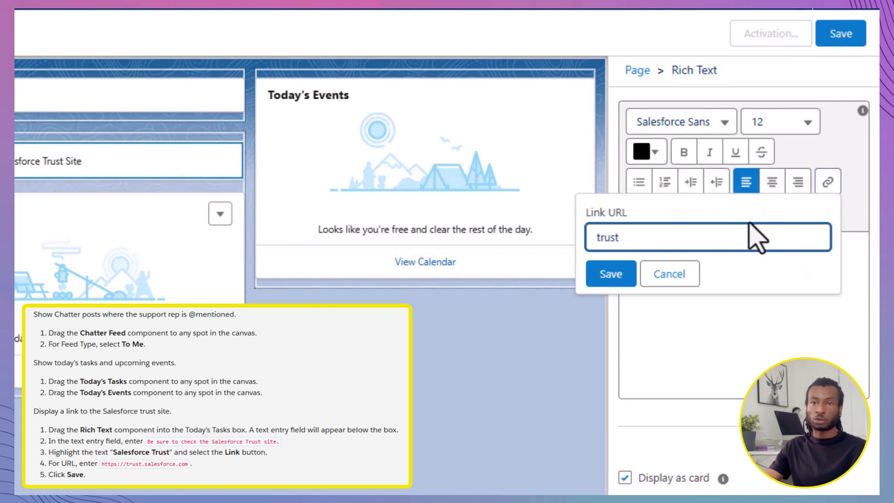
pyautogui.write('.com')
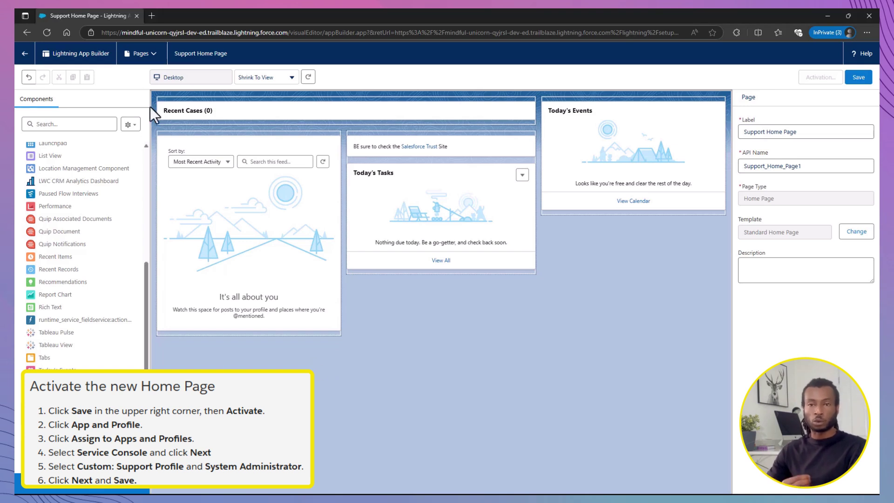
# Step: Save the page and start activating it by App and Profile
pyautogui.click(859, 77)
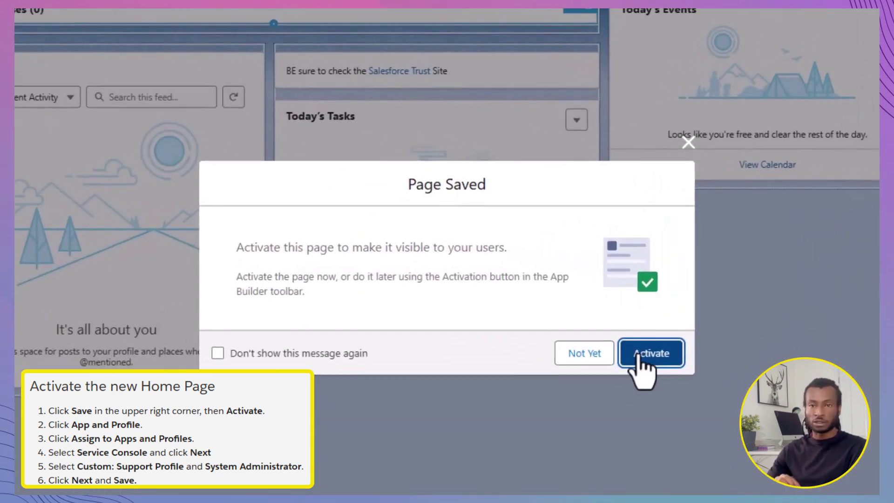
pyautogui.click(566, 311)
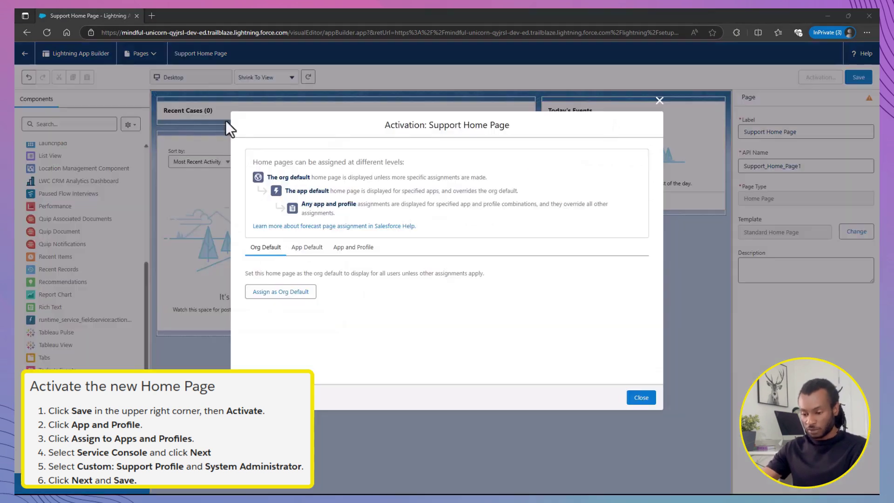
pyautogui.click(347, 245)
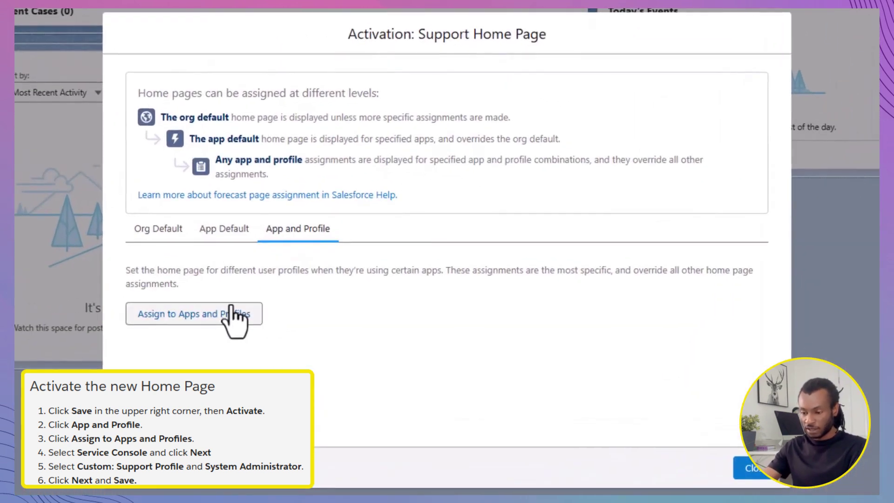
pyautogui.click(232, 310)
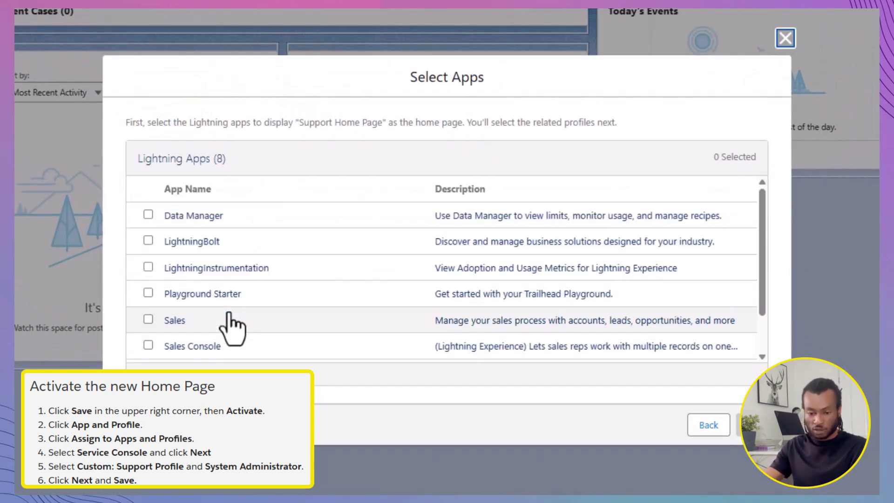
# Step: Assign it to Service Console for Custom: Support Profile and System Administrator
pyautogui.scroll(-2, 231, 326)
pyautogui.click(148, 349)
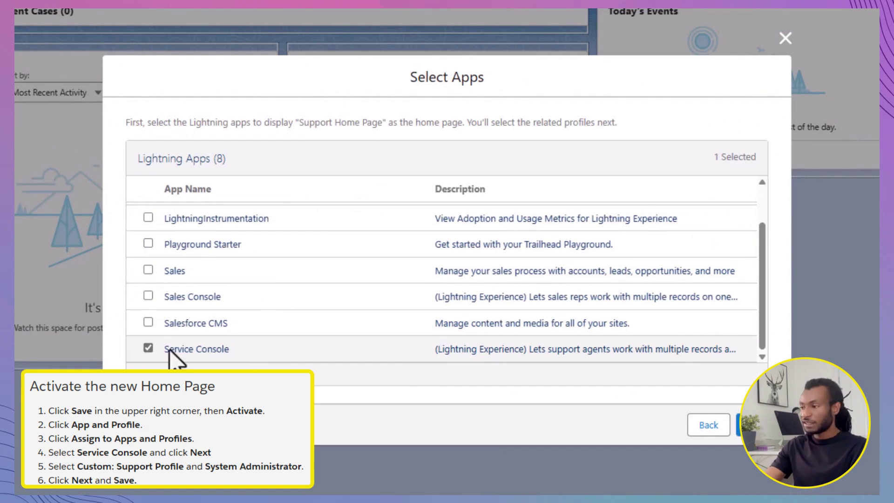
pyautogui.click(748, 425)
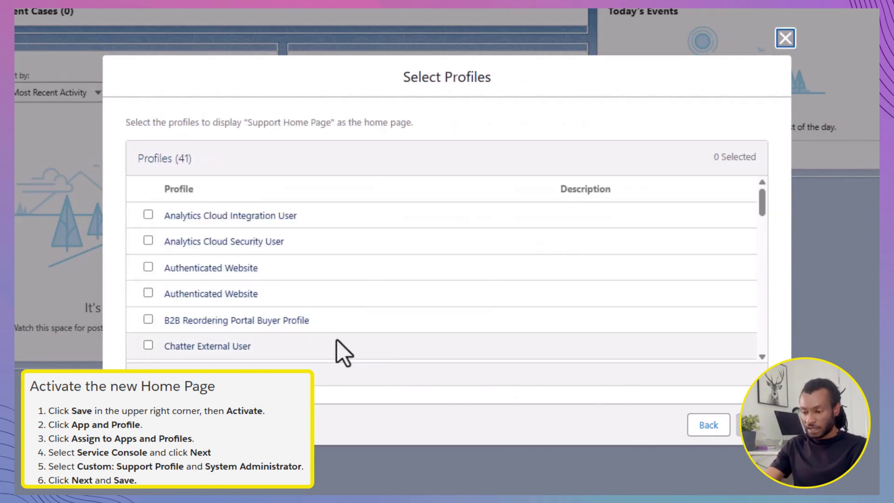
pyautogui.scroll(-3, 252, 288)
pyautogui.scroll(-2, 252, 290)
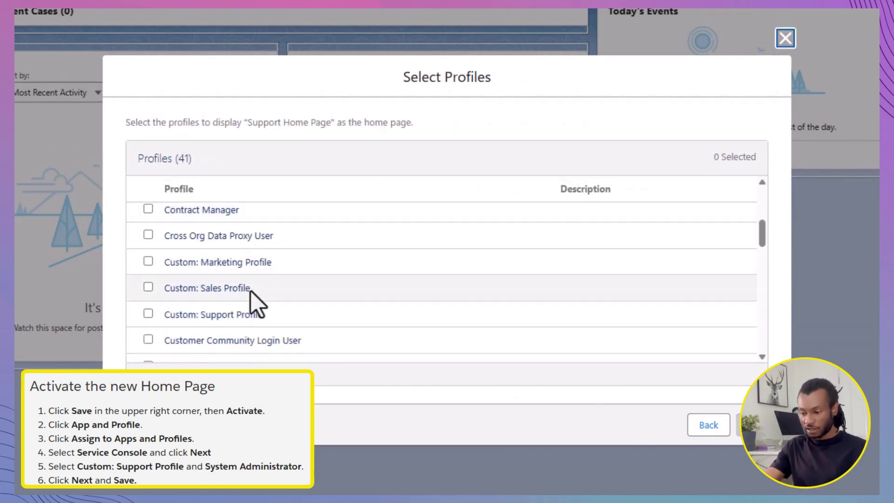
pyautogui.click(149, 313)
pyautogui.scroll(-10, 244, 317)
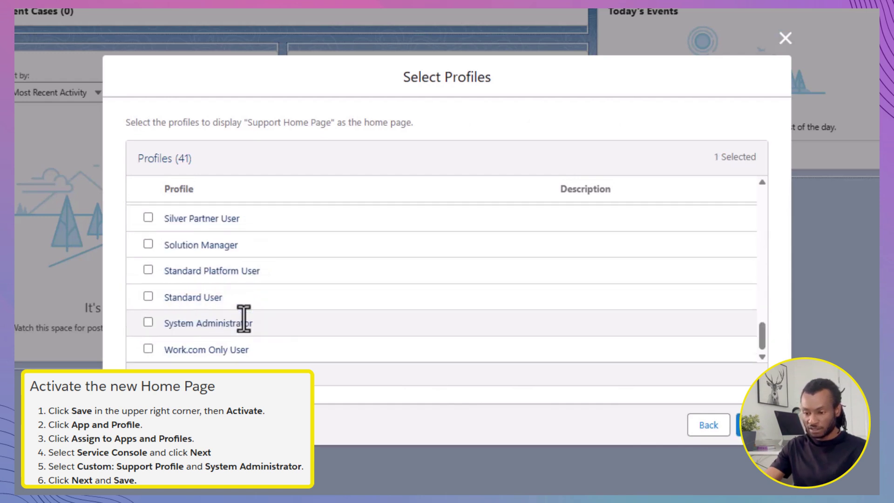
pyautogui.click(151, 323)
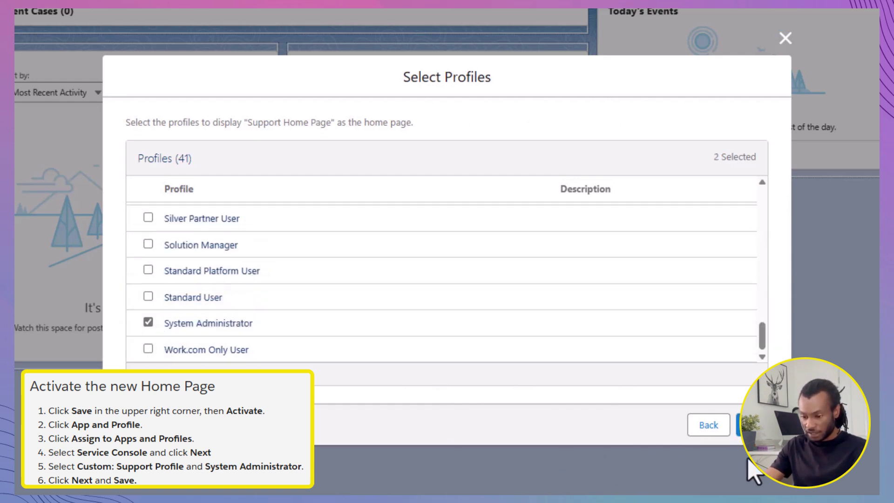
pyautogui.click(753, 425)
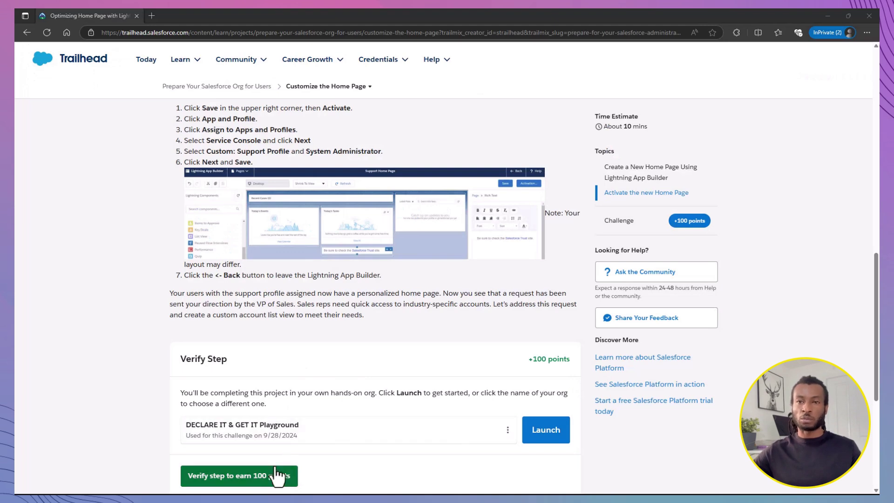
# Step: Run Trailhead's 'Verify step to earn 100 points' check
pyautogui.click(279, 475)
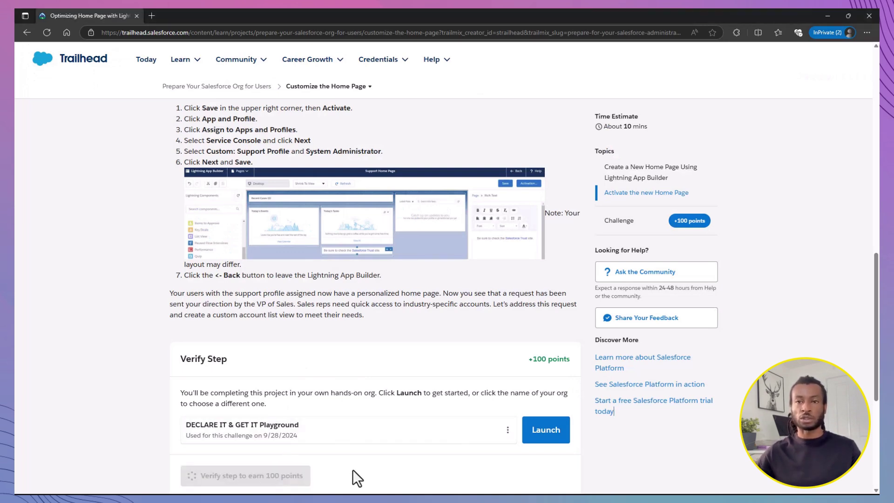